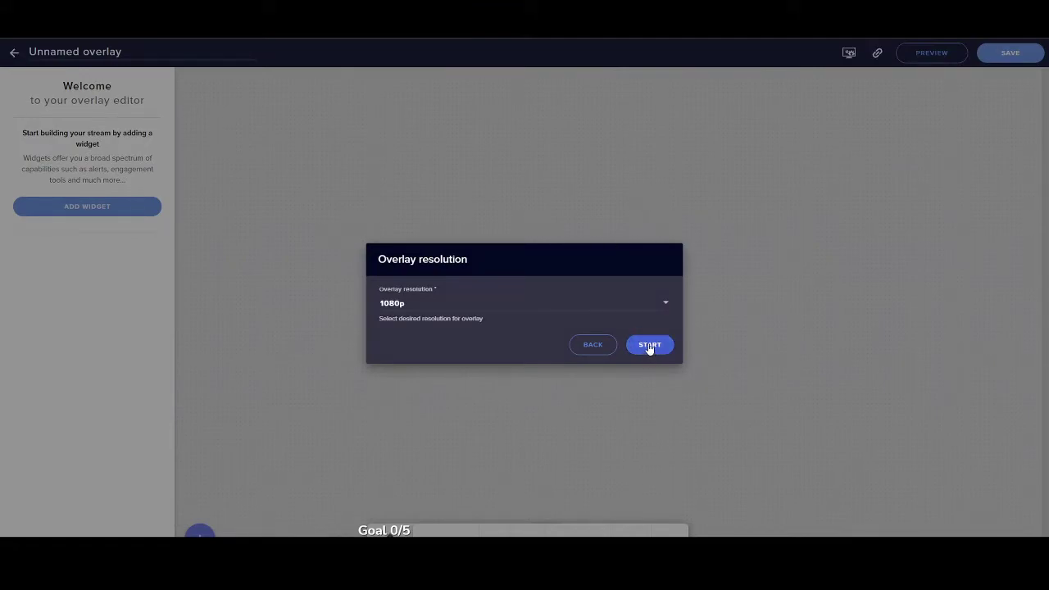
# Confirm the 1080p overlay and add a Labels > Subscribers > Goals > Subscriber goal widget.
pyautogui.click(655, 351)
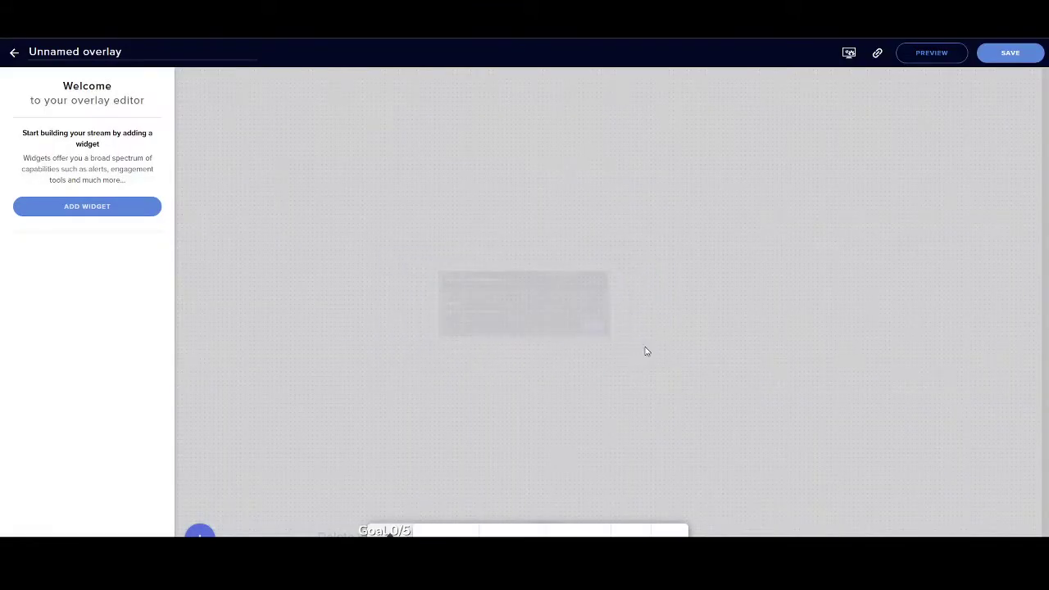
pyautogui.click(96, 211)
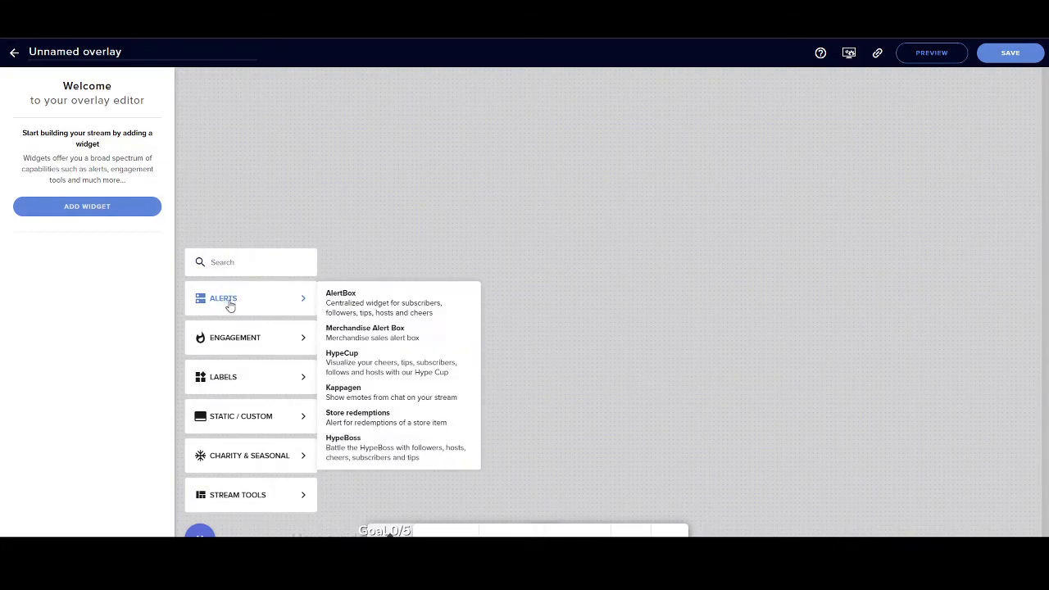
pyautogui.moveTo(256, 386)
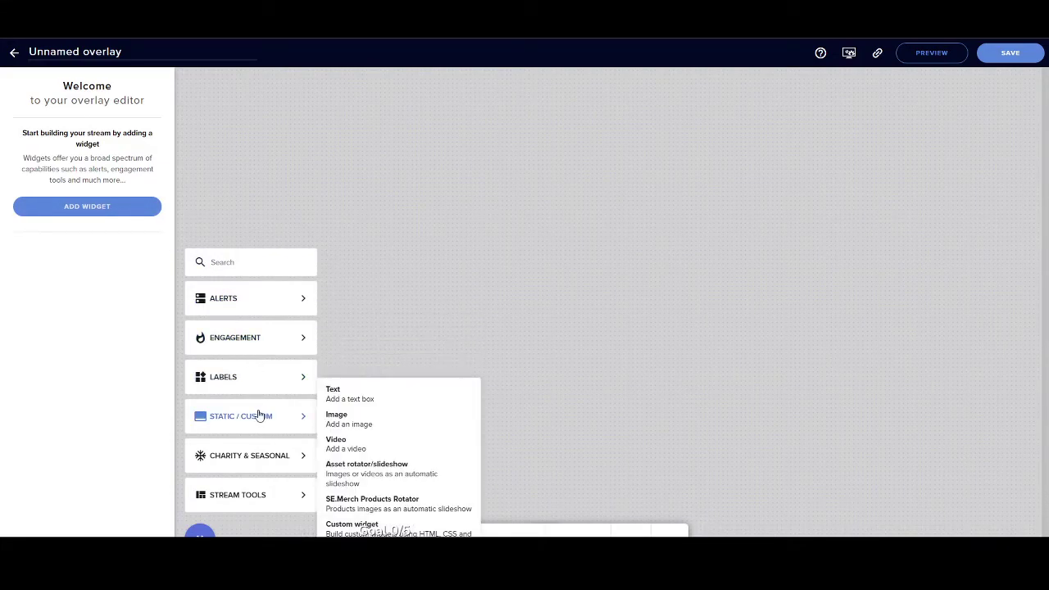
pyautogui.moveTo(269, 494)
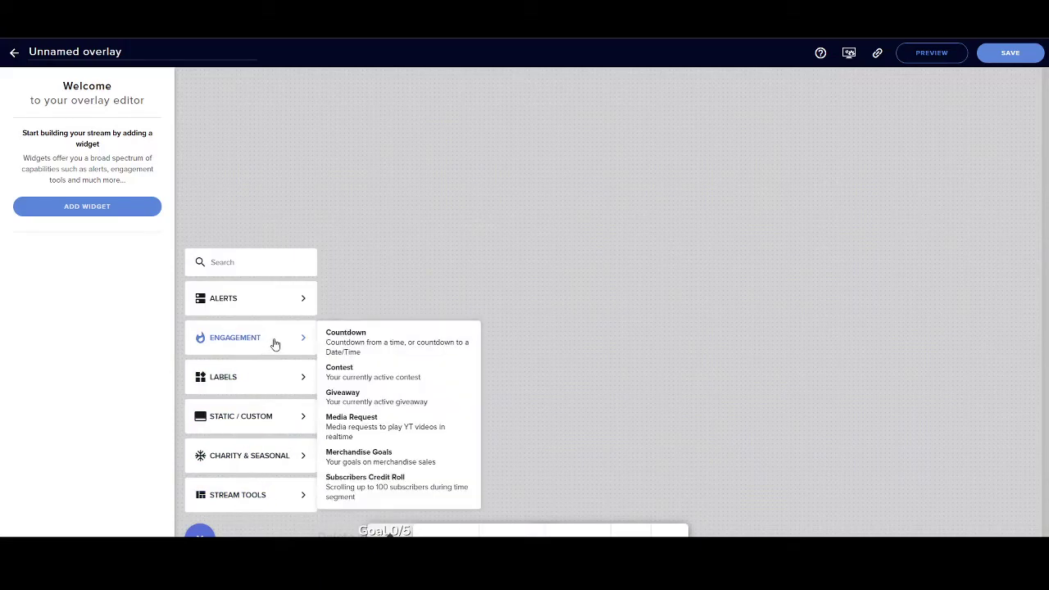
pyautogui.moveTo(293, 385)
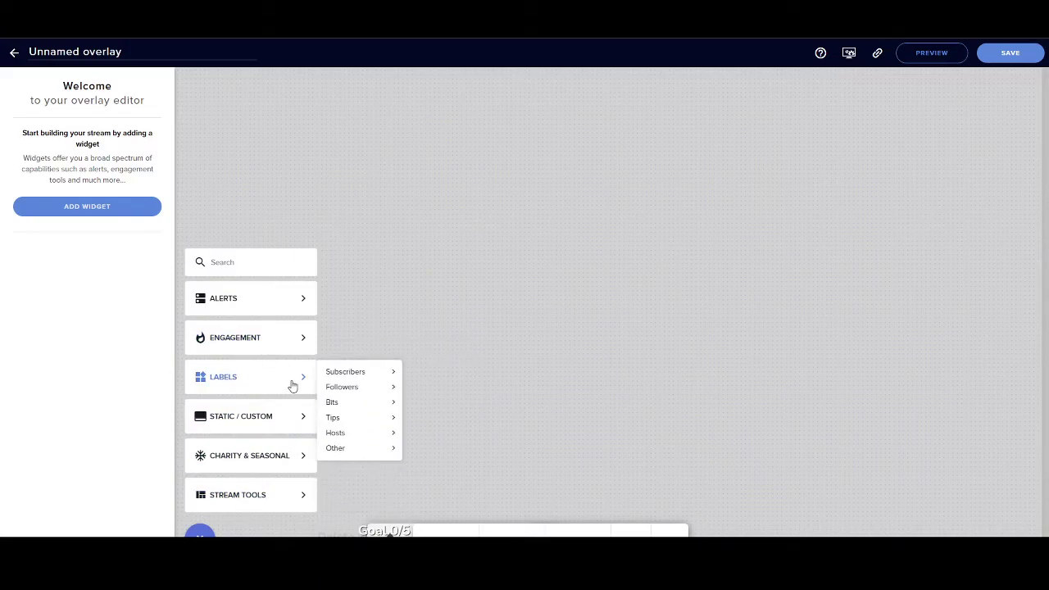
pyautogui.moveTo(347, 374)
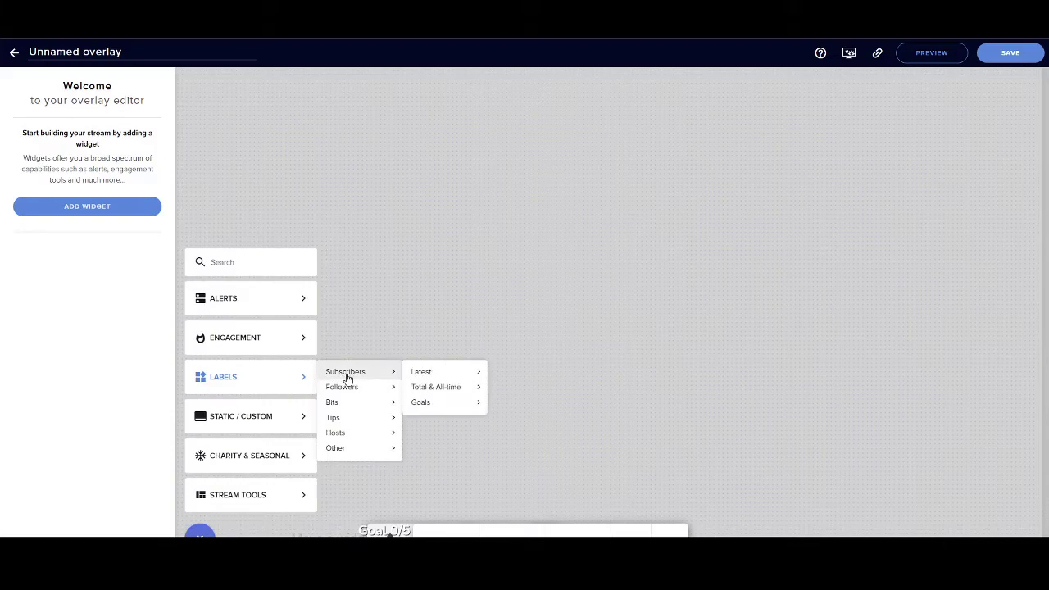
pyautogui.moveTo(463, 381)
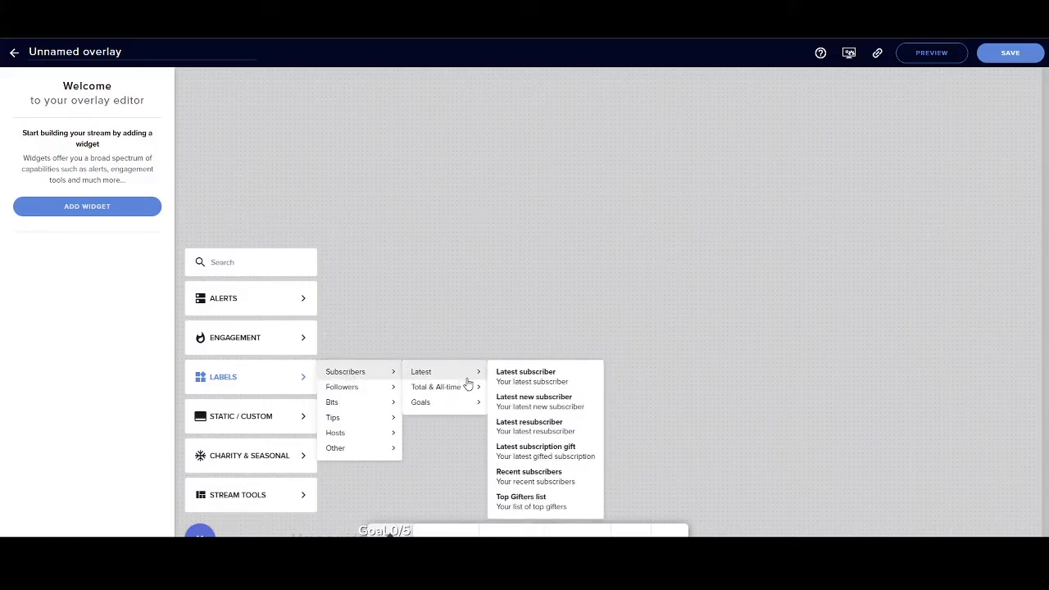
pyautogui.moveTo(459, 403)
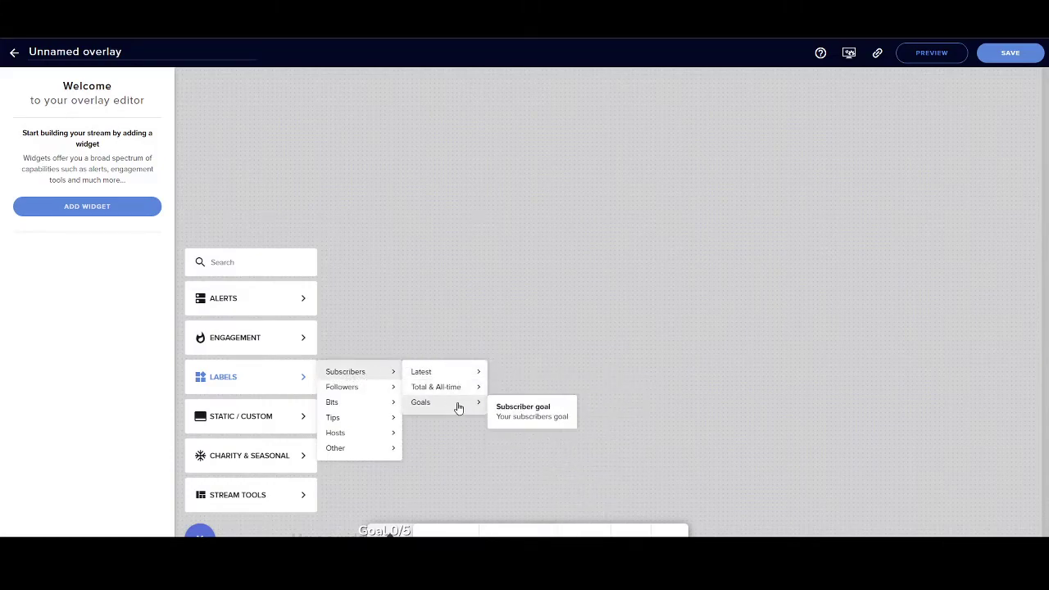
pyautogui.click(520, 417)
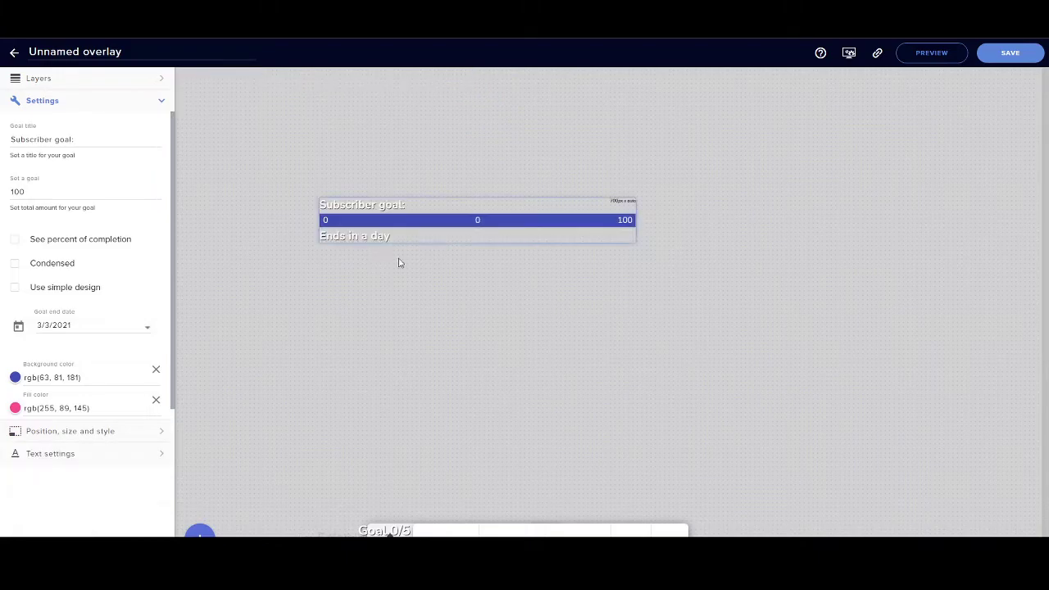
# Retitle the goal 'SUB GOAL' and change its target from 100 to 5.
pyautogui.click(76, 140)
pyautogui.moveTo(76, 140); pyautogui.dragTo(2, 138)
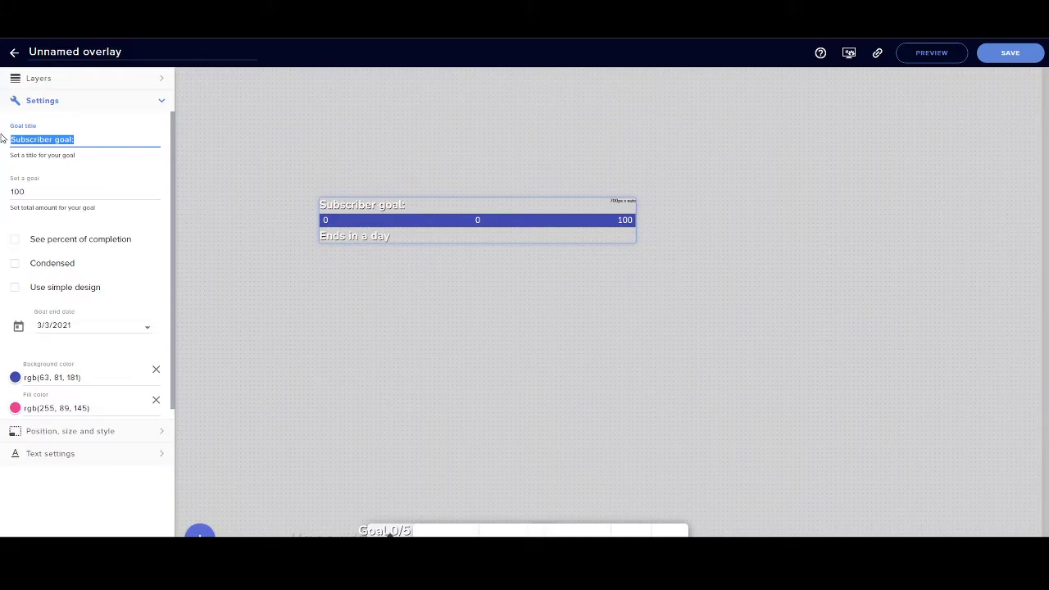
pyautogui.write('SUB')
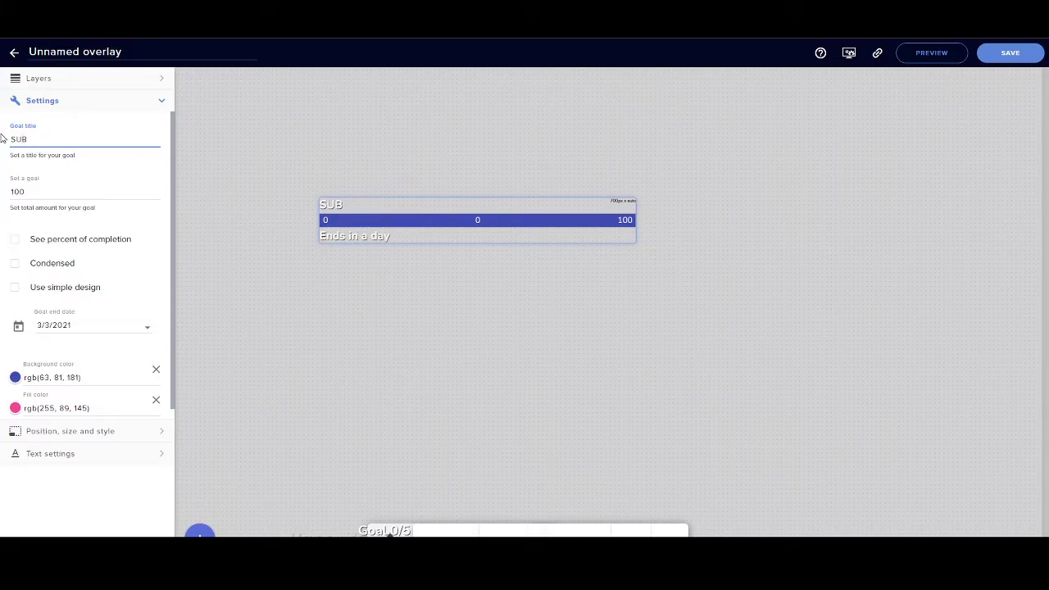
pyautogui.write(' GOAL')
pyautogui.moveTo(64, 195); pyautogui.dragTo(2, 189)
pyautogui.write('5')
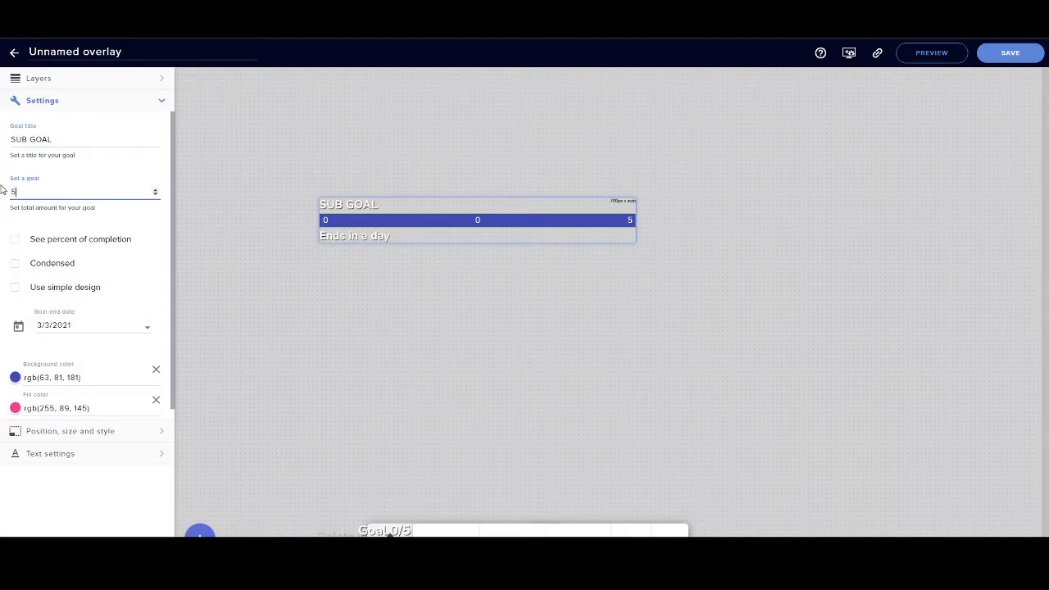
# Reselect the goal widget to bring its settings back up.
pyautogui.click(203, 237)
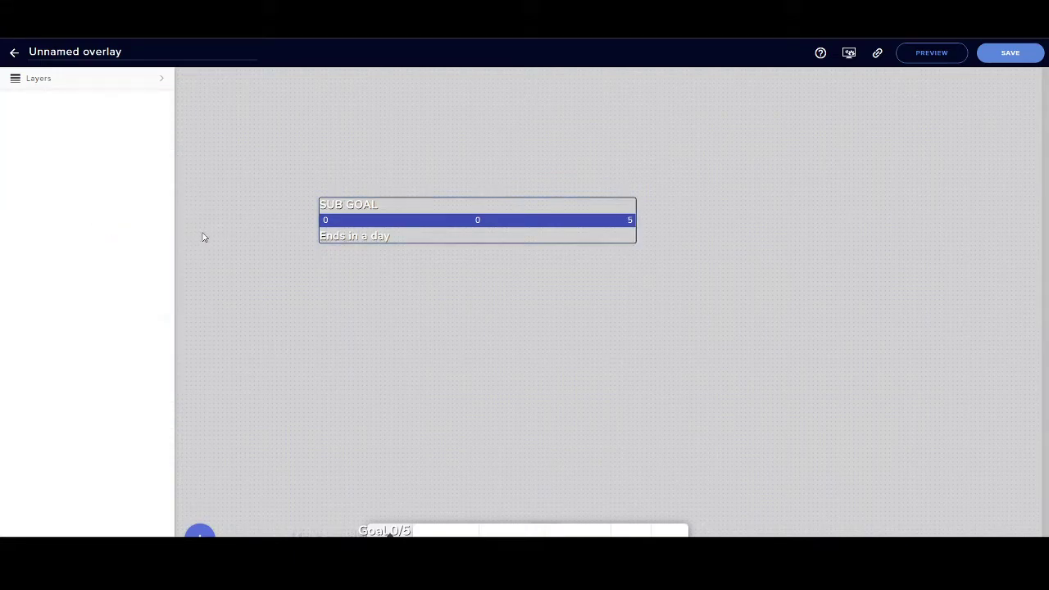
pyautogui.click(431, 227)
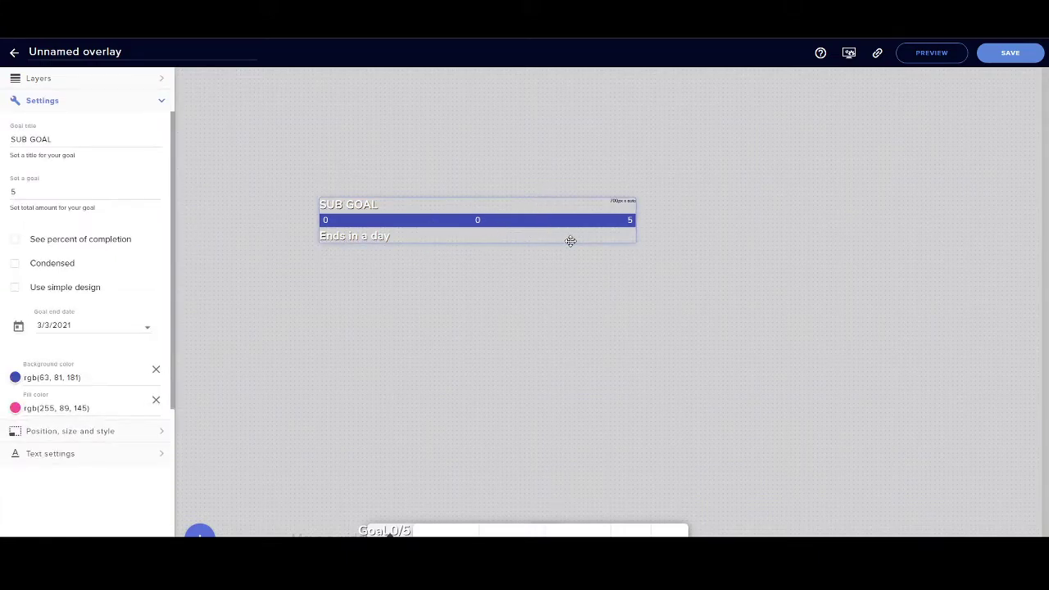
pyautogui.click(702, 184)
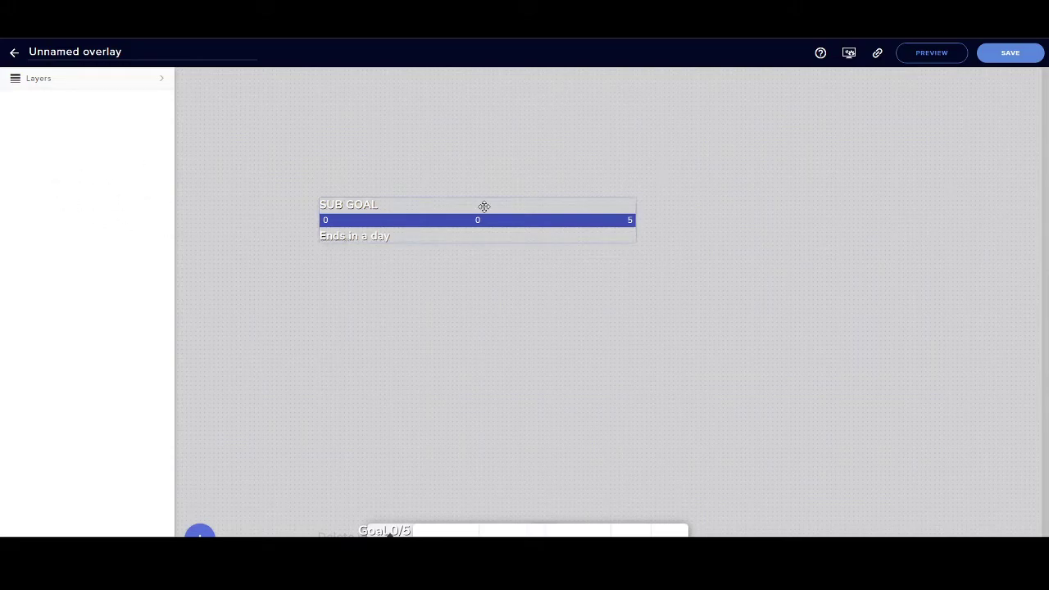
pyautogui.click(520, 218)
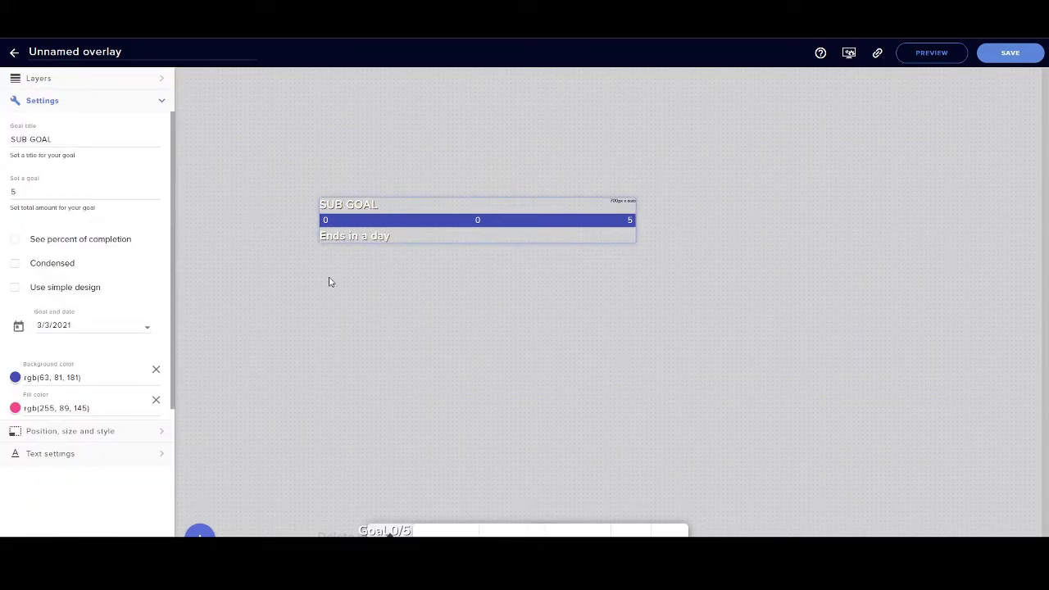
# Turn Condensed off and enable 'Use simple design' so it reads SUB GOAL 0/5, then begin saving.
pyautogui.click(14, 242)
pyautogui.click(15, 241)
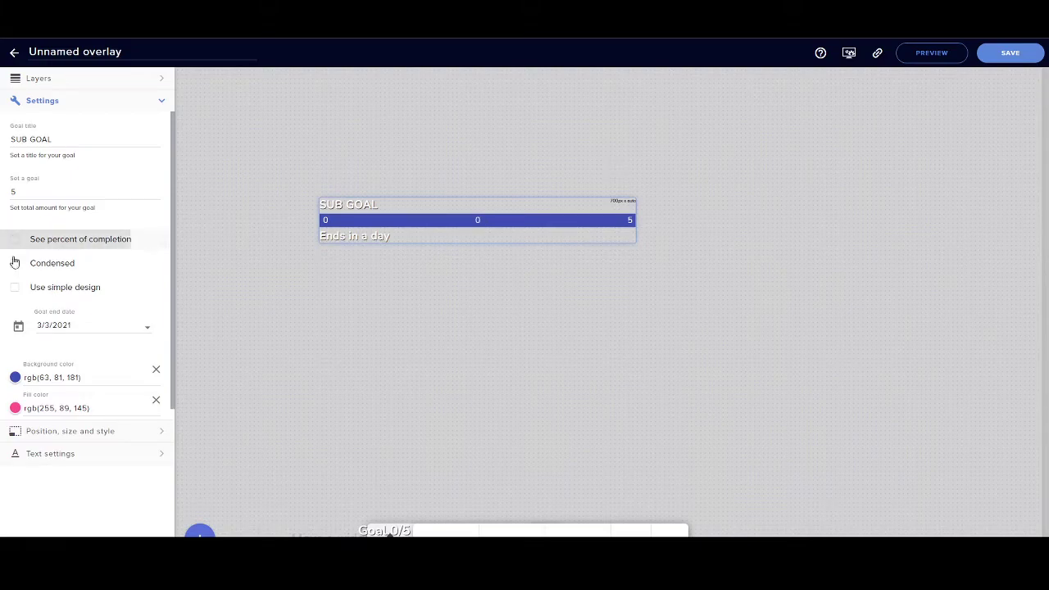
pyautogui.click(15, 264)
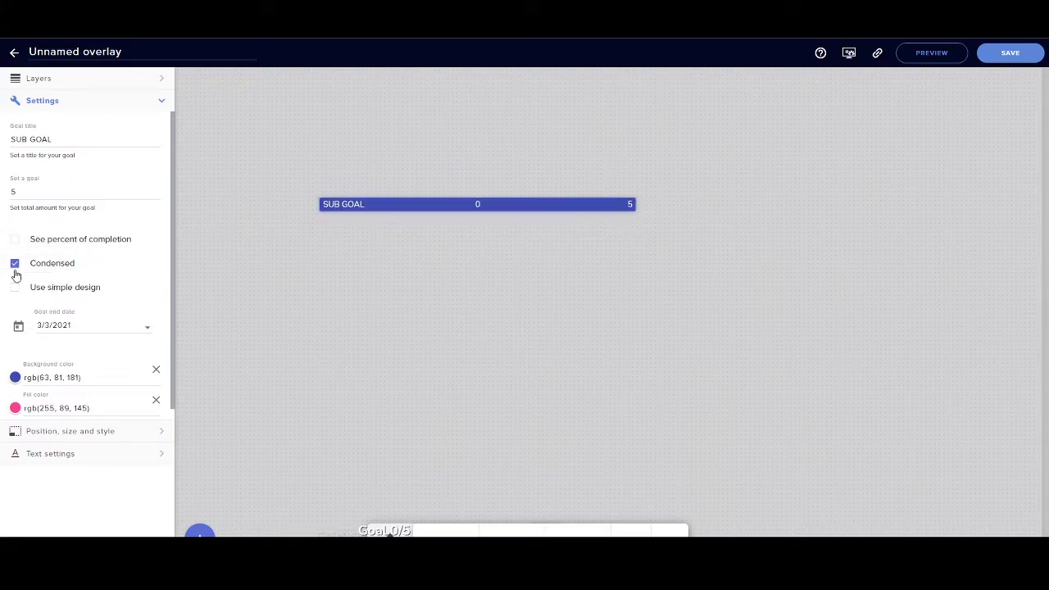
pyautogui.click(15, 265)
pyautogui.click(15, 288)
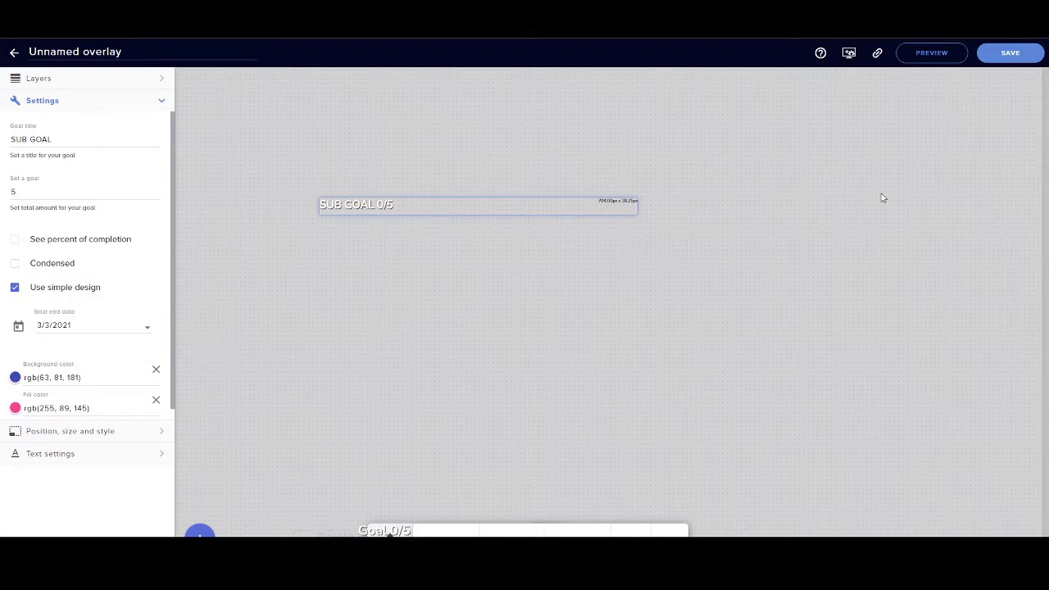
pyautogui.click(1016, 56)
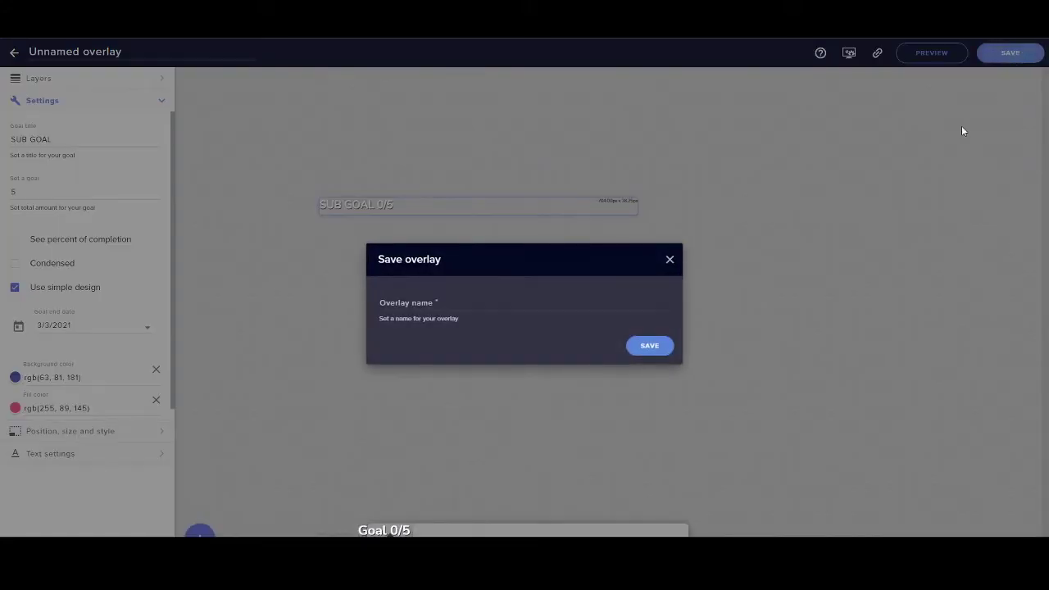
# Name the overlay 'SUB GOAL TUT' and save it.
pyautogui.click(458, 304)
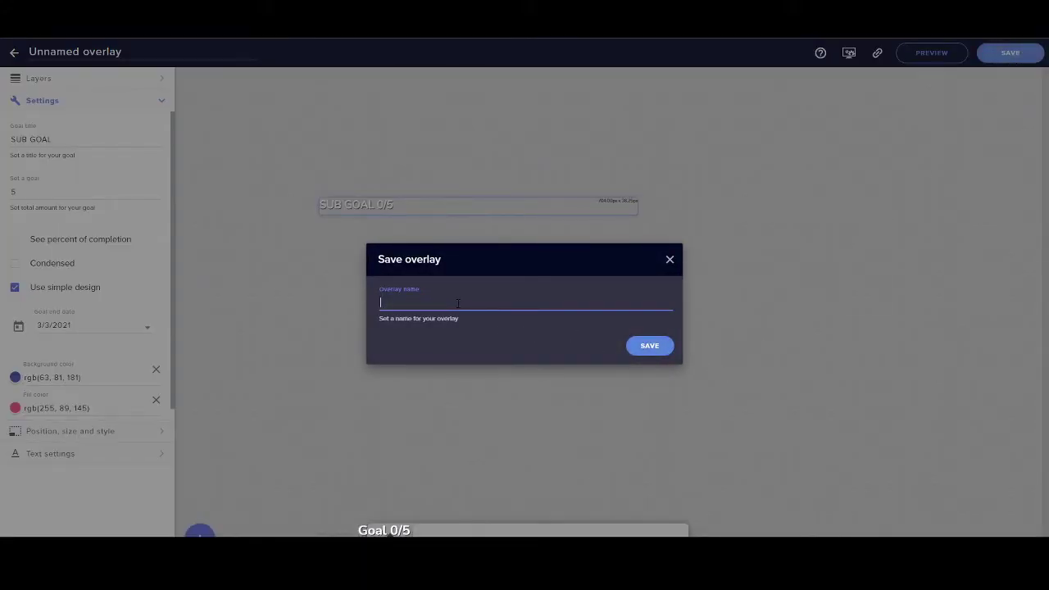
pyautogui.write('SUB GOAL TUT')
pyautogui.click(649, 345)
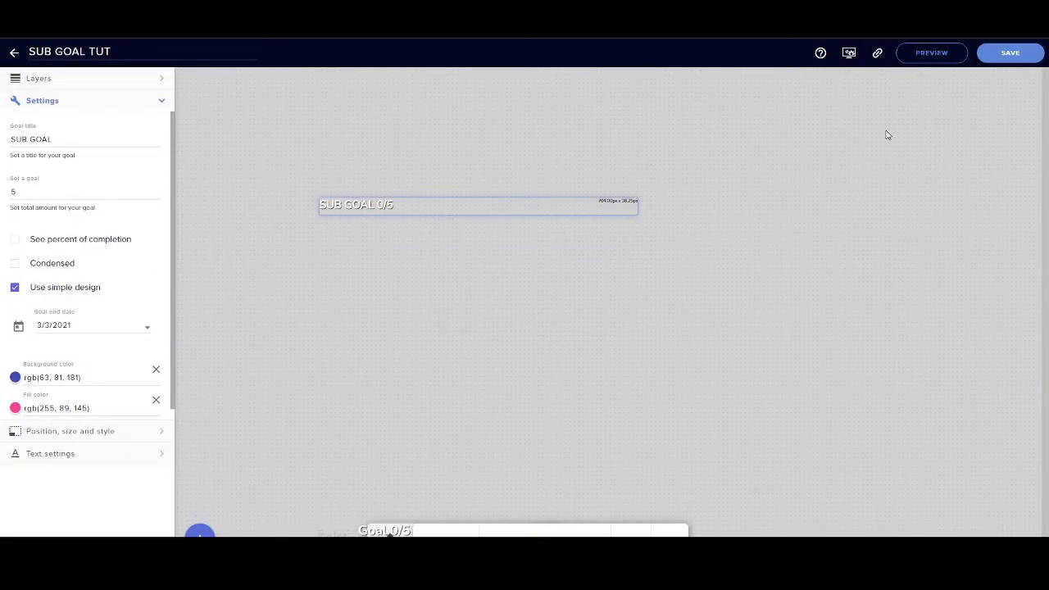
# Reset all goal counters in the data visualization GOALS settings, then save the overlay.
pyautogui.click(877, 54)
pyautogui.click(848, 52)
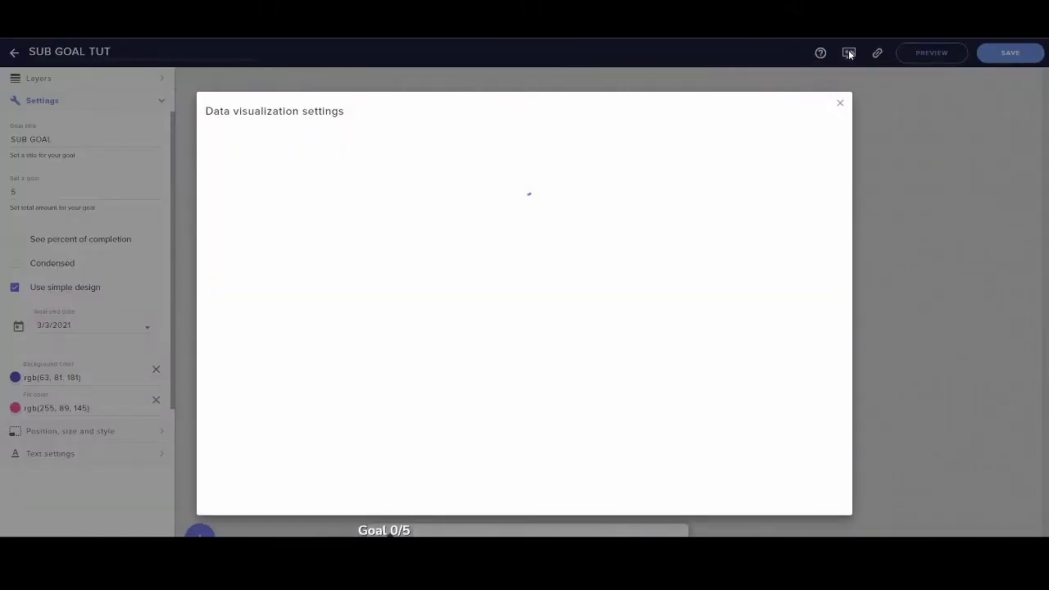
pyautogui.click(280, 146)
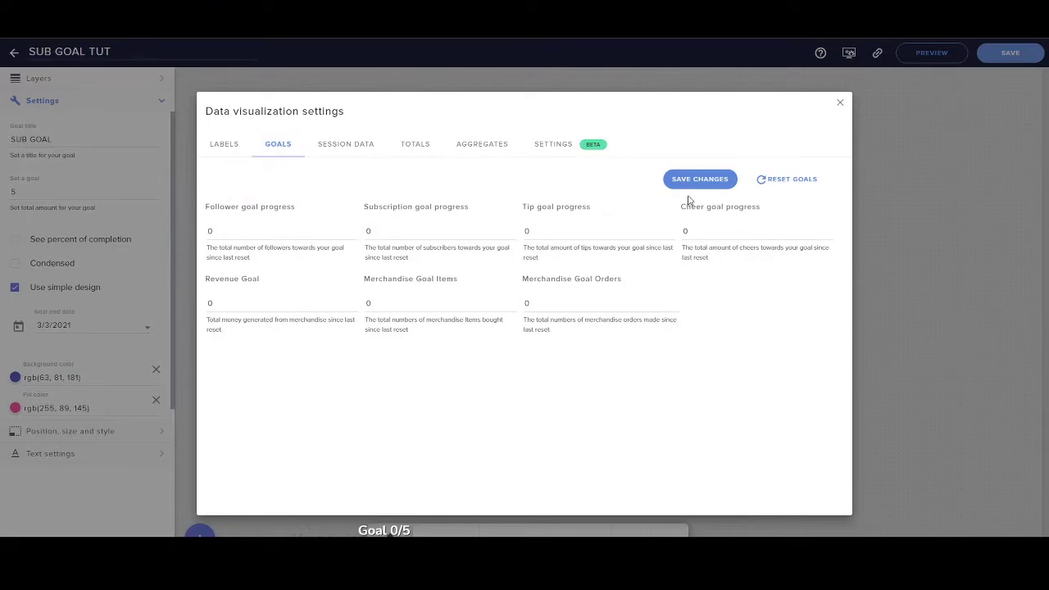
pyautogui.click(785, 182)
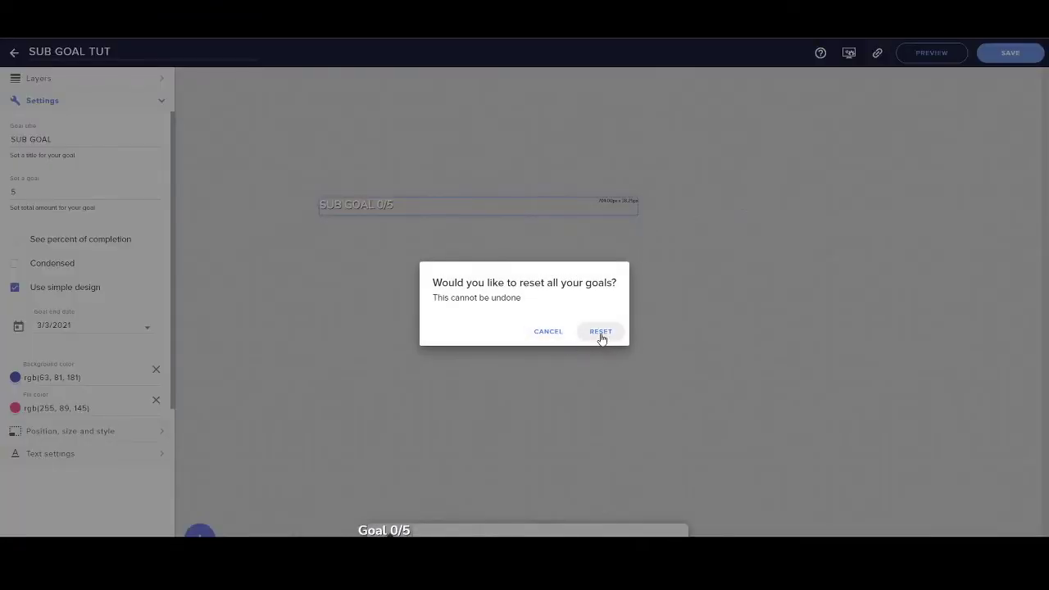
pyautogui.click(599, 334)
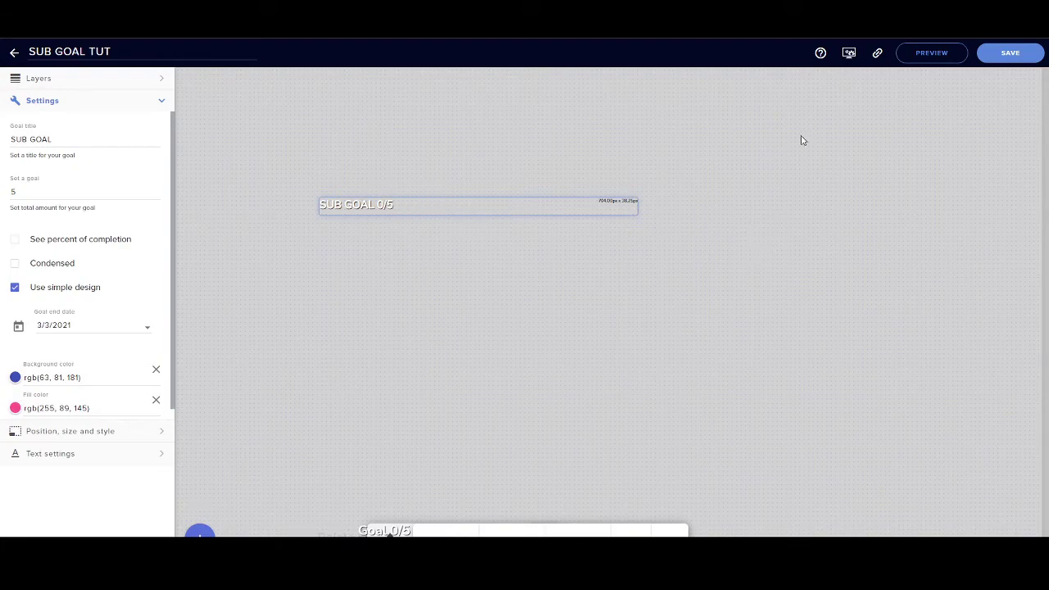
pyautogui.click(1036, 57)
# Copy the overlay URL and add a Browser source named 'sub goal tut' in OBS.
pyautogui.click(879, 56)
pyautogui.hotkey('alt', 'Tab')
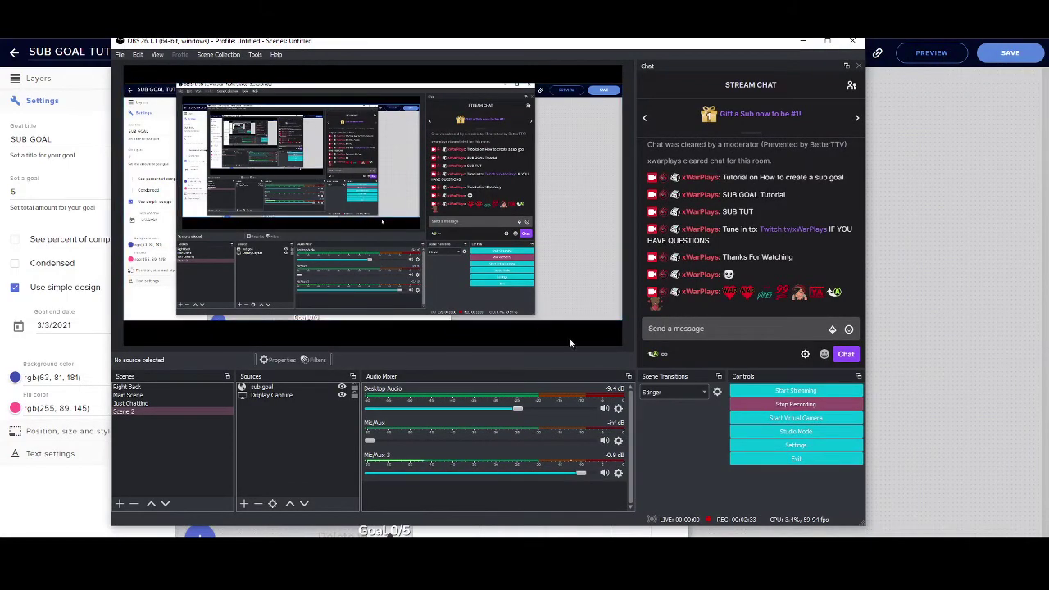
pyautogui.click(243, 503)
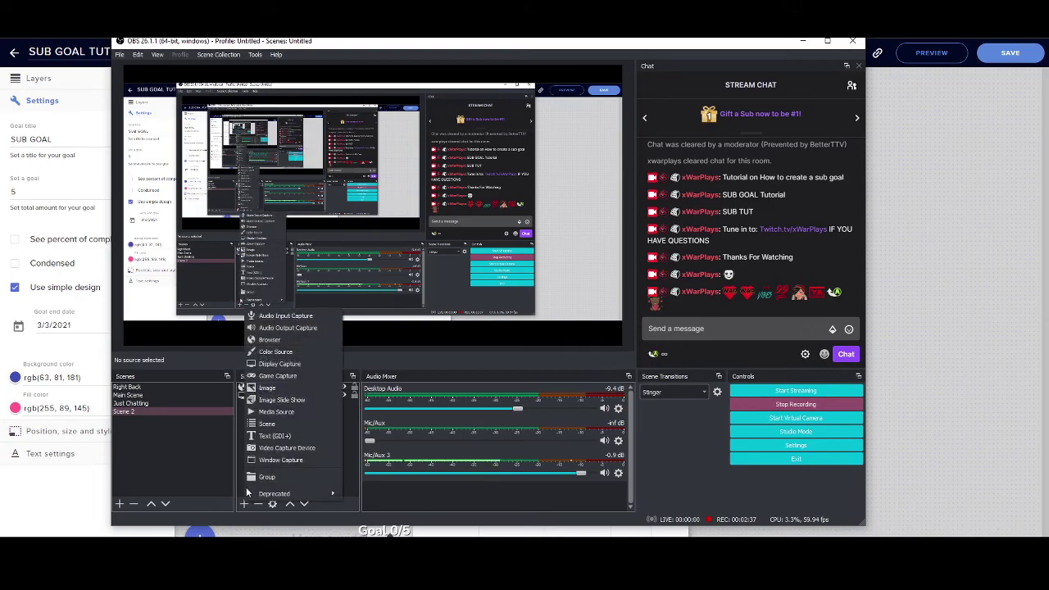
pyautogui.click(272, 339)
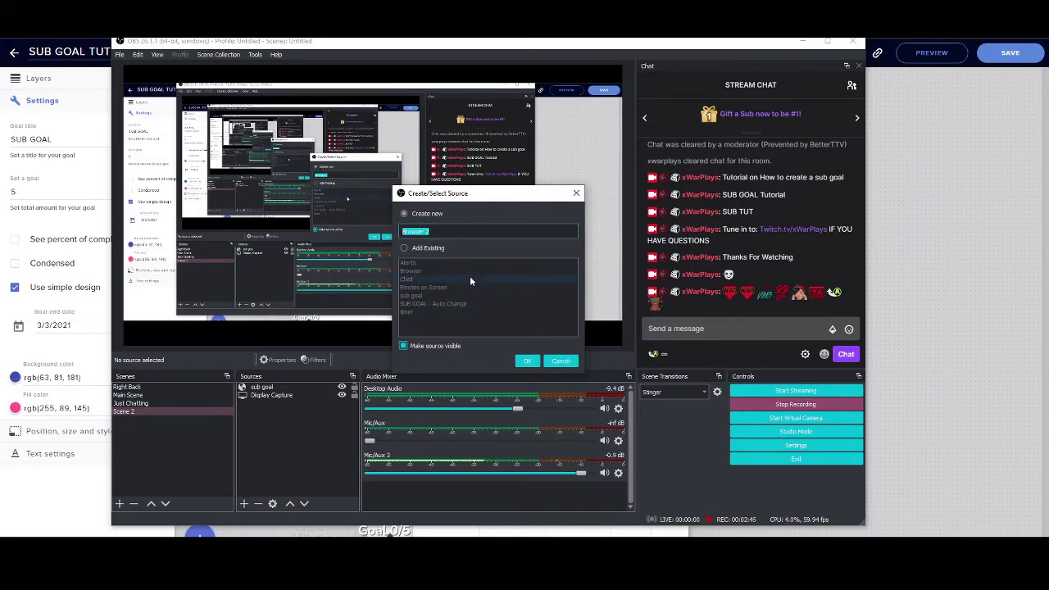
pyautogui.write('sub goal tut')
pyautogui.click(528, 361)
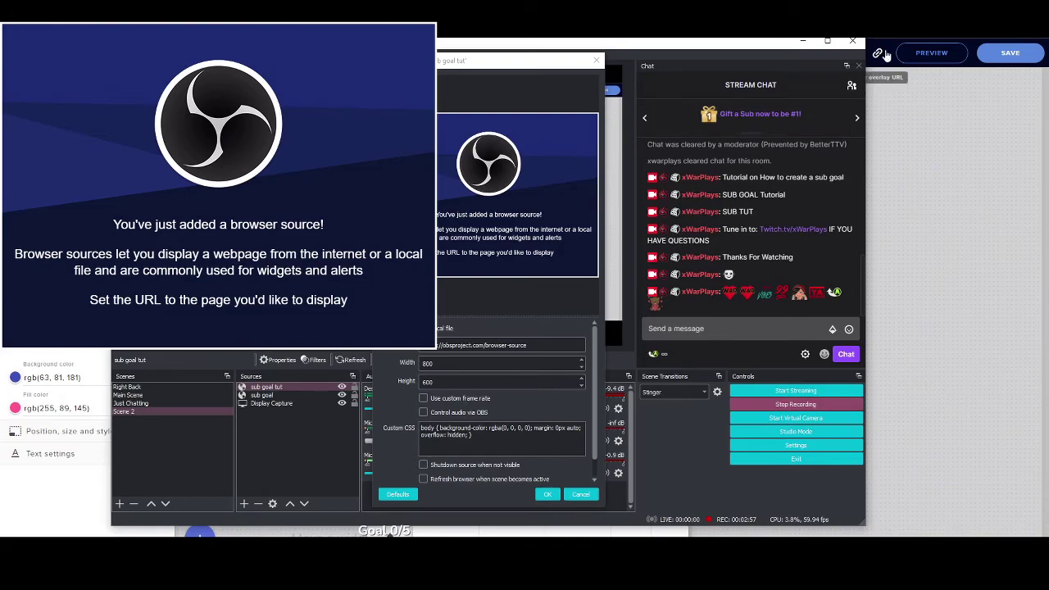
# Paste the copied overlay URL over the browser source's default URL and apply it.
pyautogui.click(545, 345)
pyautogui.hotkey('ctrl', 'a')
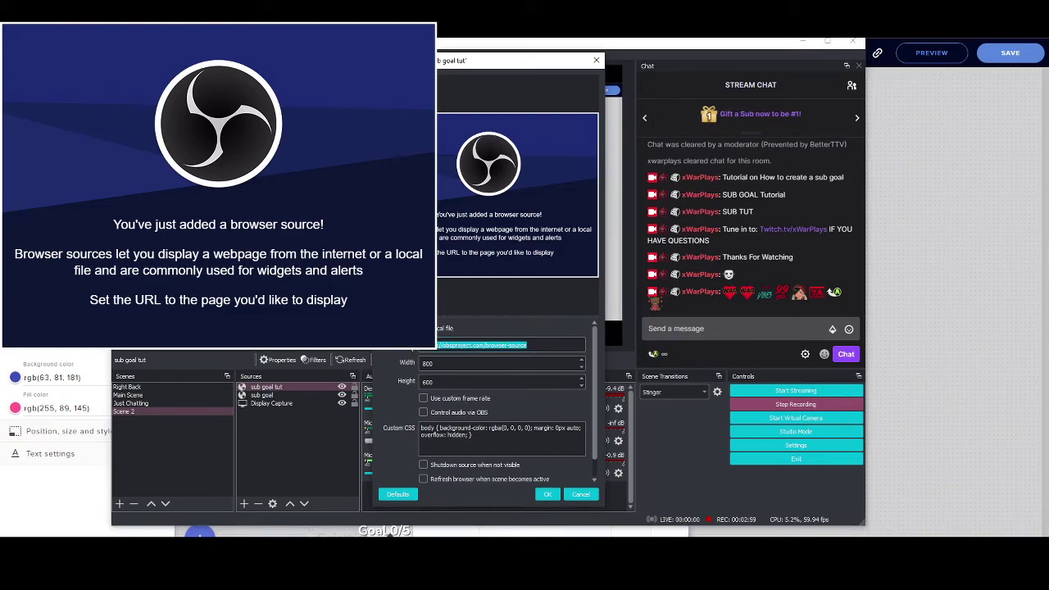
pyautogui.hotkey('ctrl', 'v')
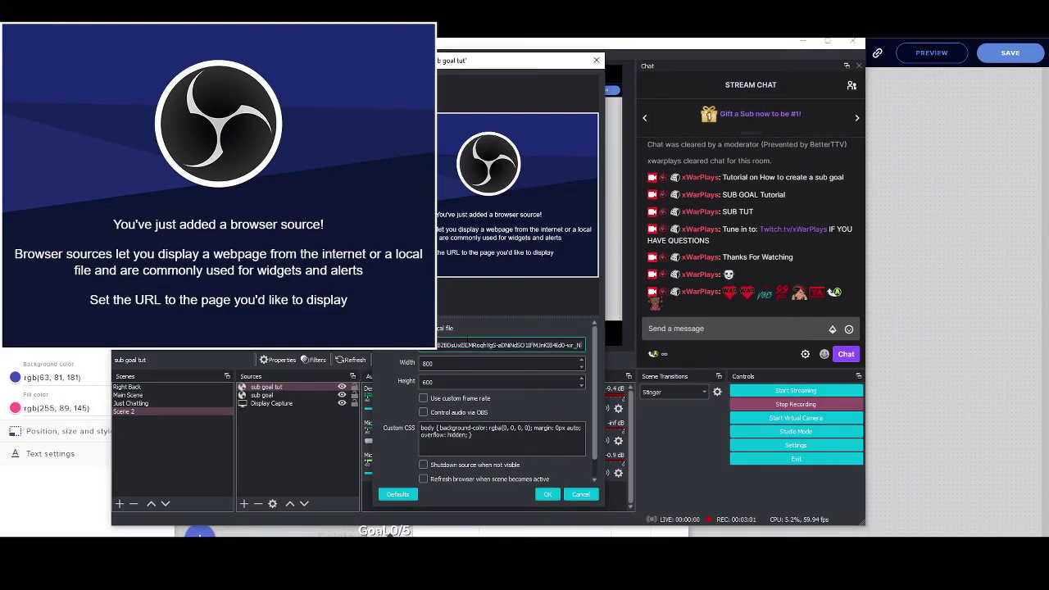
pyautogui.click(547, 494)
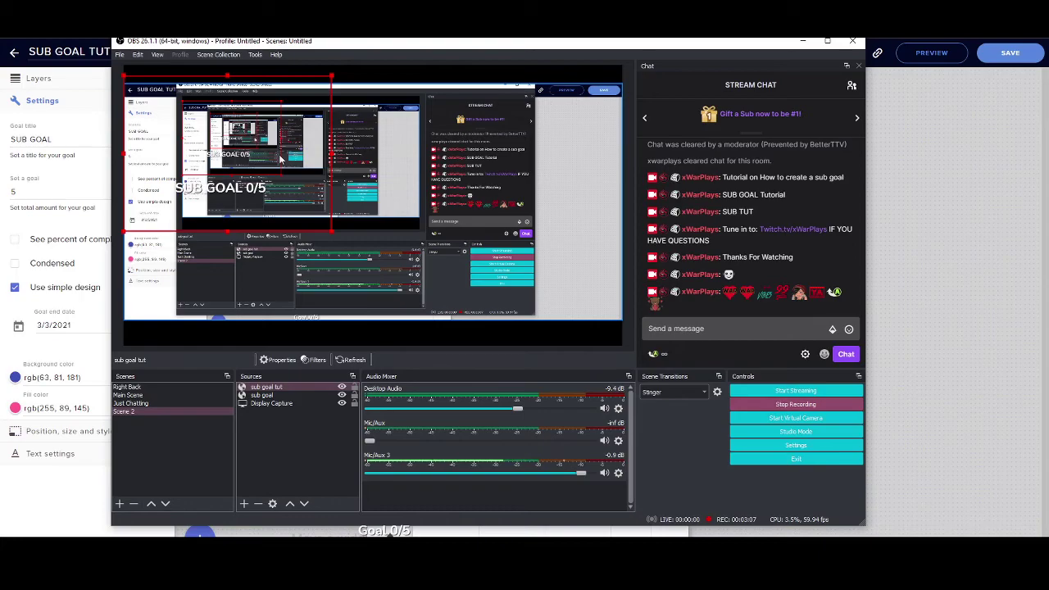
# Drag the SUB GOAL 0/5 overlay to the bottom centre of the Scene 2 canvas.
pyautogui.moveTo(279, 158); pyautogui.dragTo(425, 336)
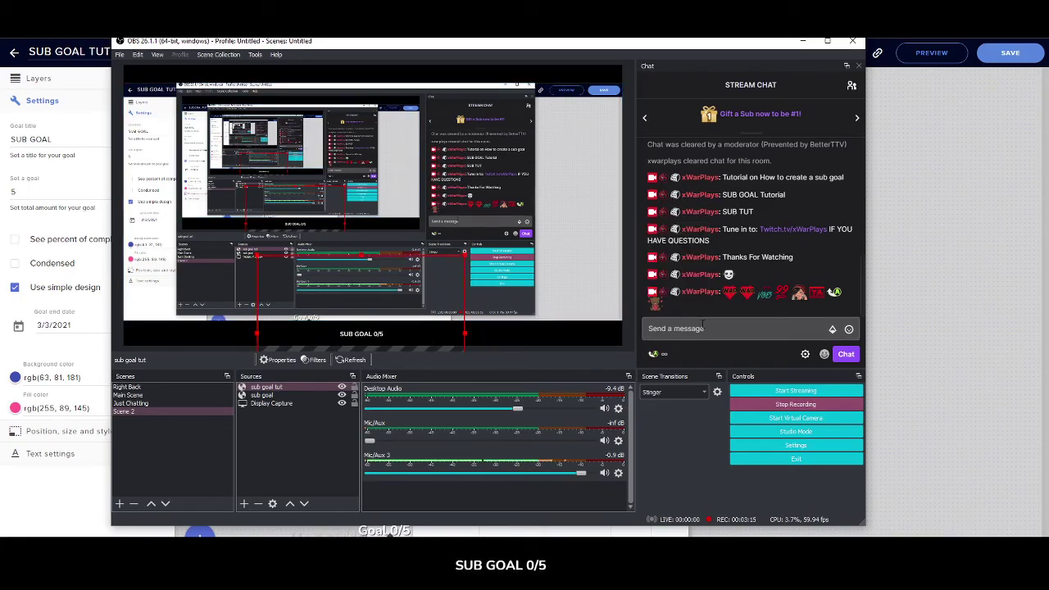